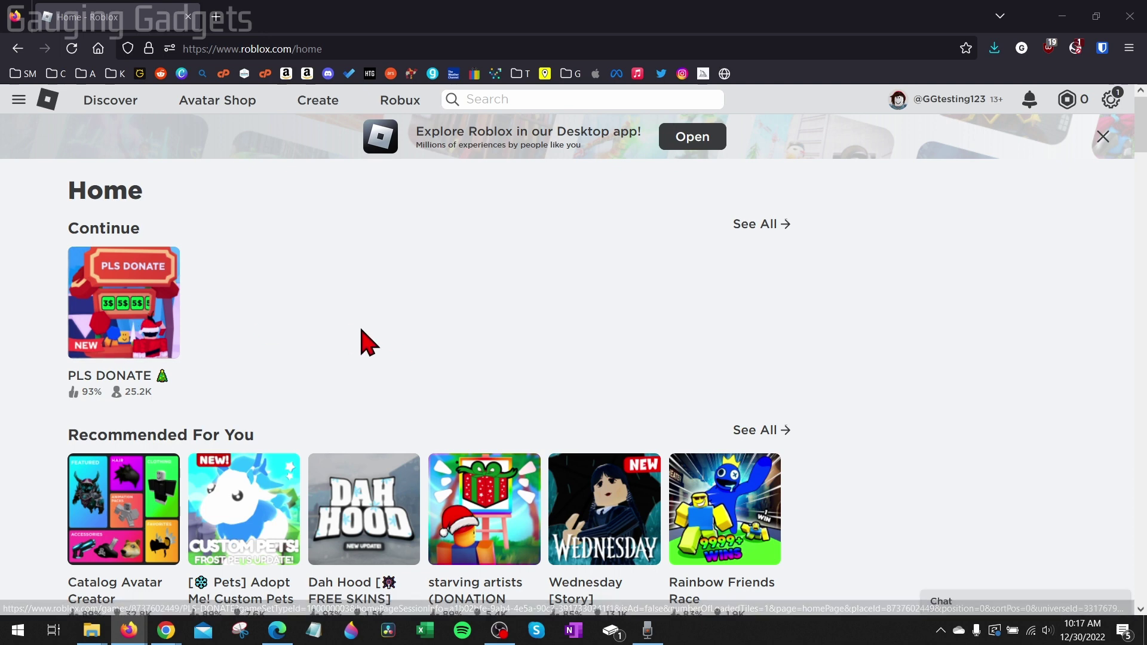
Launch PLS DONATE from its game page, then close the game window.
{"action": "left_click", "coordinate": [121, 314]}
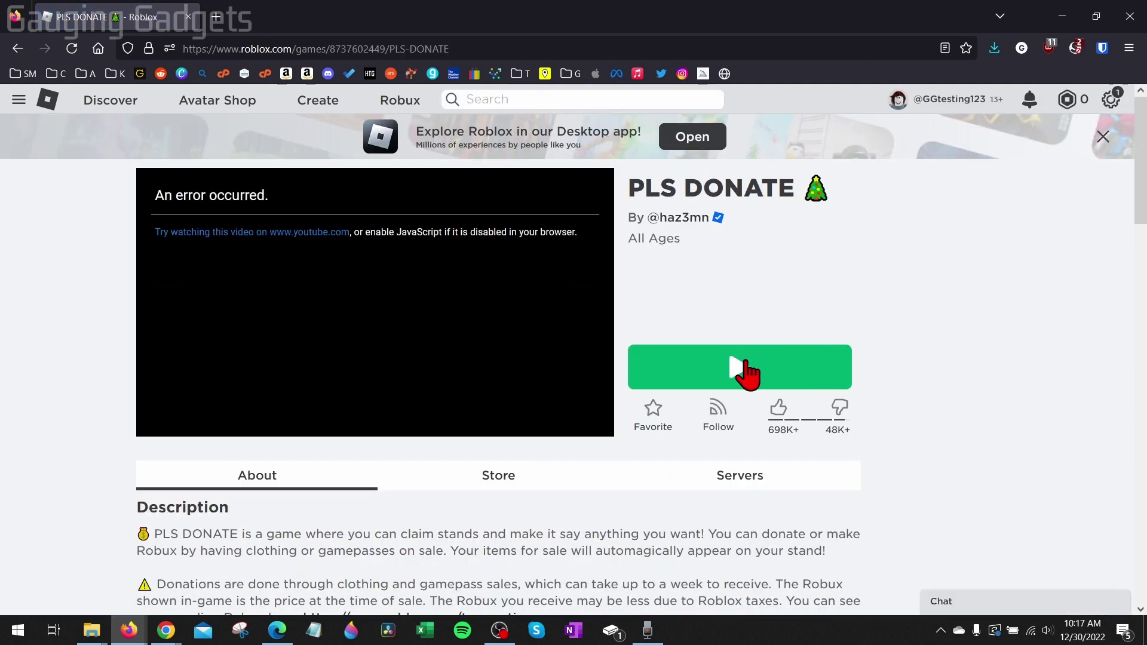
{"action": "left_click", "coordinate": [747, 375]}
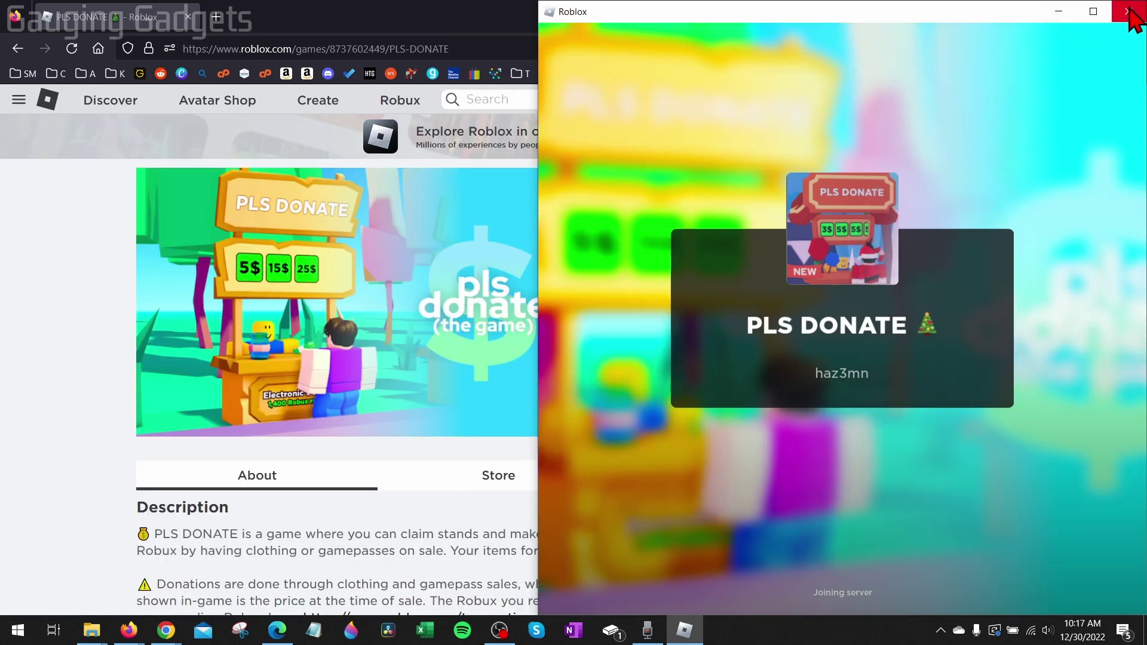
{"action": "left_click", "coordinate": [1128, 12]}
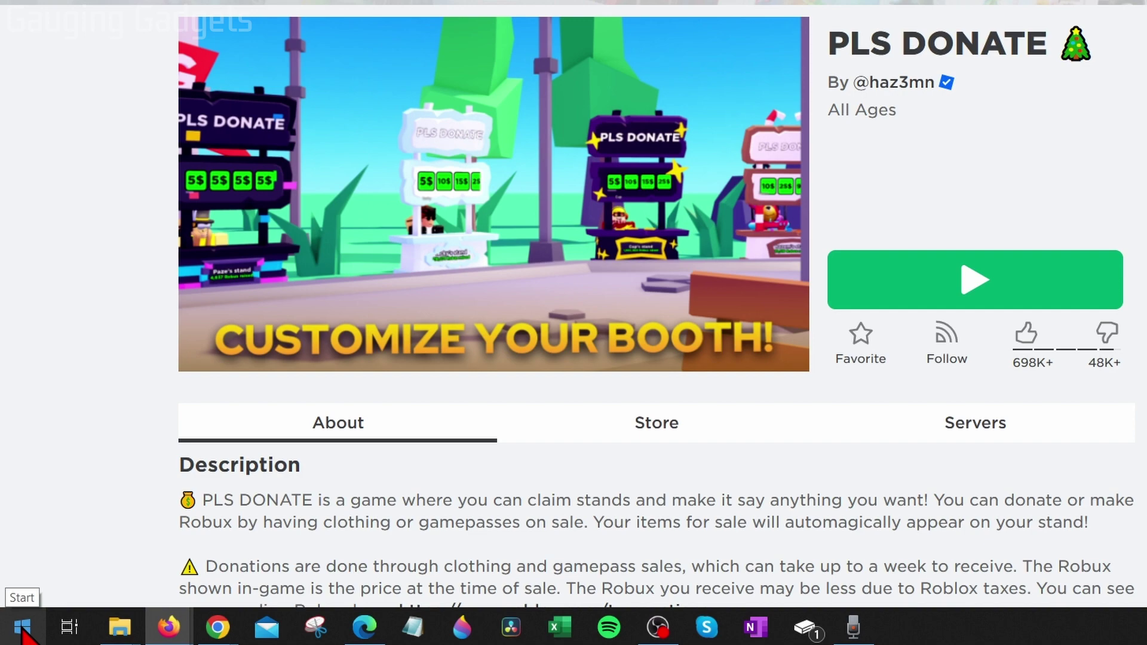
Open Apps and Features and search the installed apps for 'roblox'.
{"action": "right_click", "coordinate": [25, 635]}
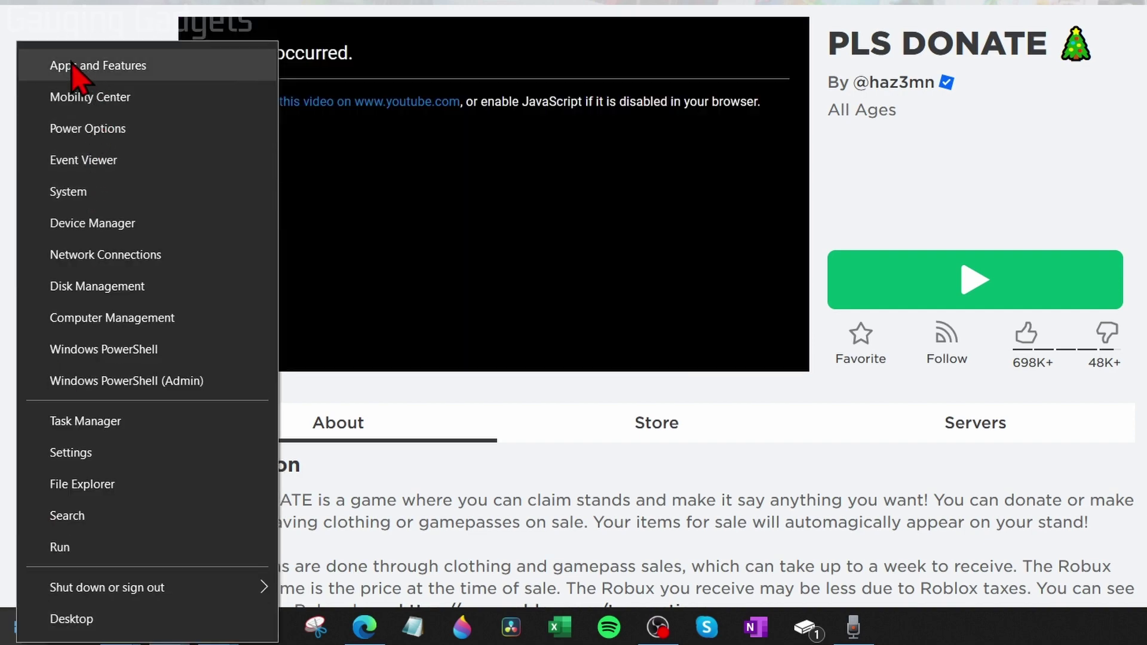
{"action": "left_click", "coordinate": [90, 67]}
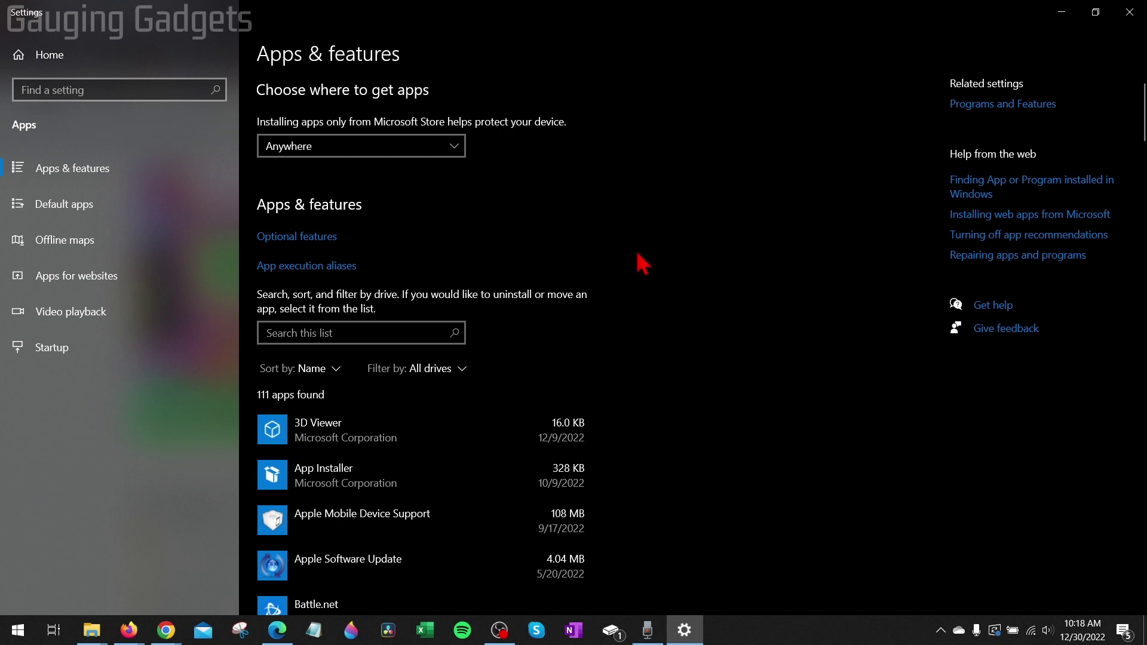
{"action": "left_click", "coordinate": [380, 333]}
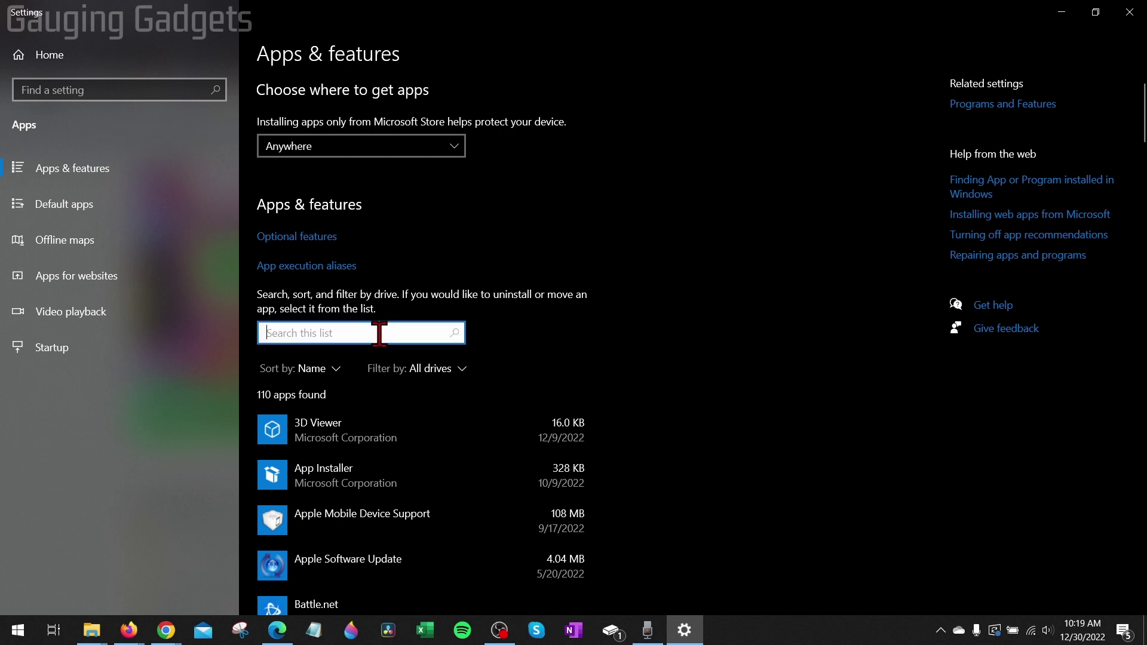
{"action": "type", "text": "roblox"}
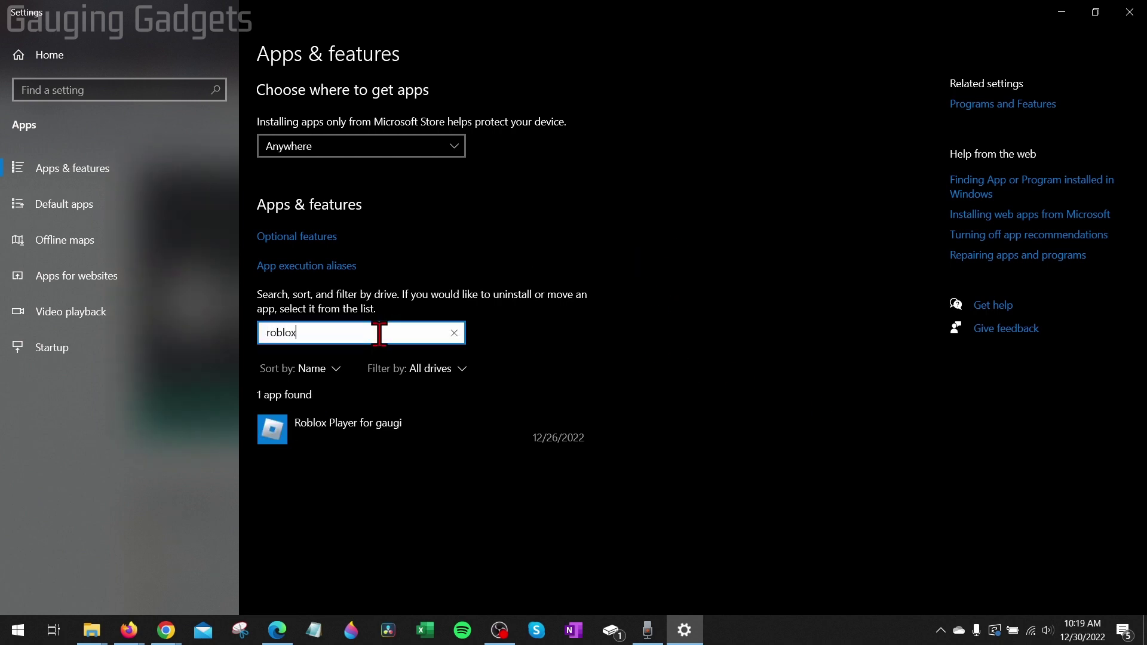
Uninstall Roblox Player, confirm the removal, and dismiss the completion message.
{"action": "left_click", "coordinate": [359, 432]}
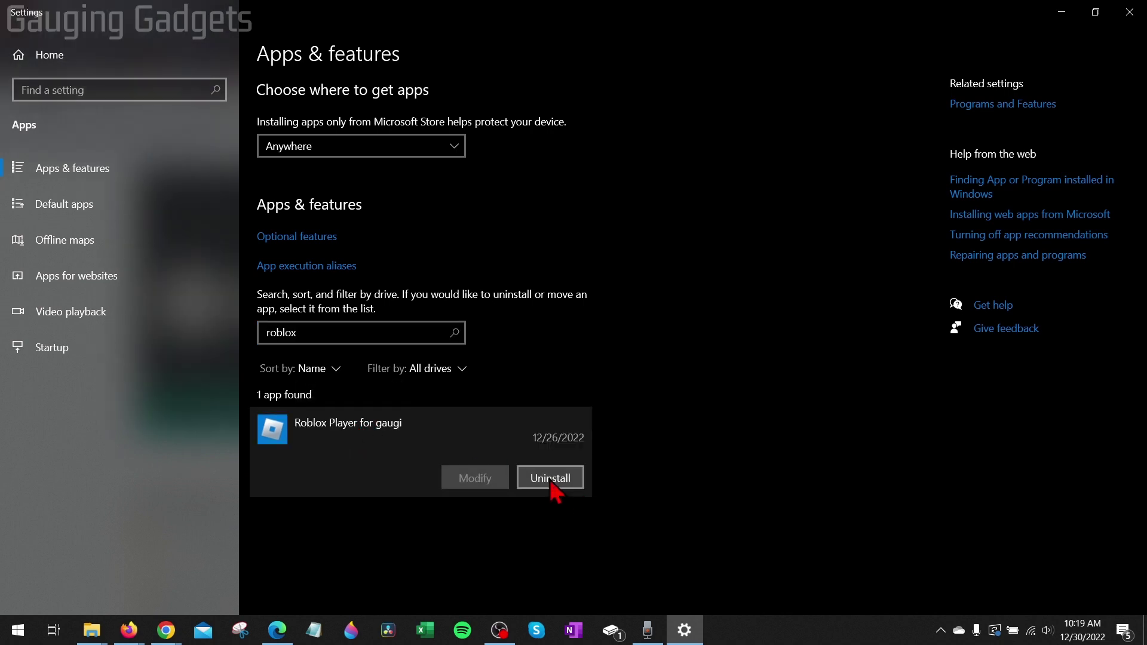
{"action": "left_click", "coordinate": [550, 479]}
{"action": "left_click", "coordinate": [614, 446]}
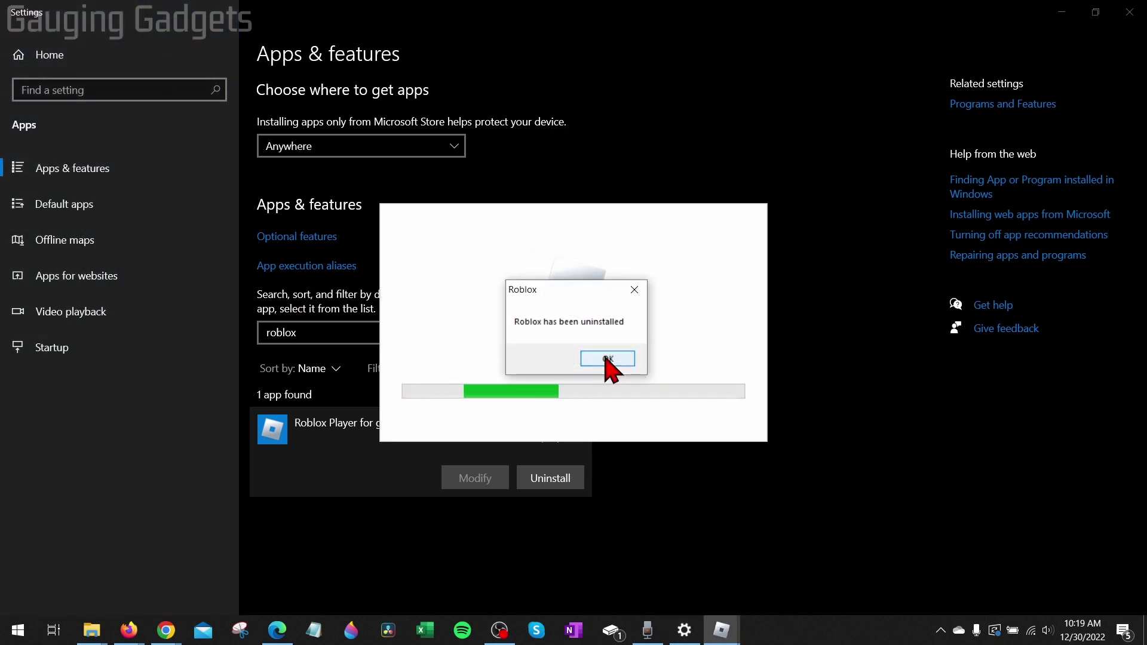
{"action": "left_click", "coordinate": [607, 361]}
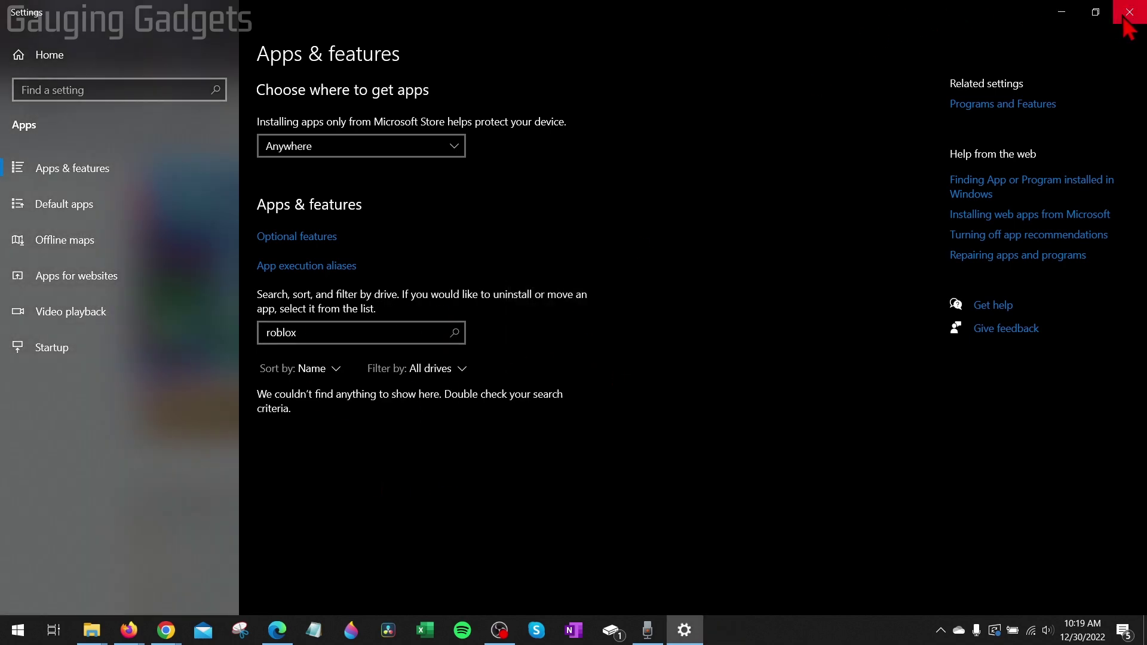
Return to the PLS DONATE page and try launching it without Roblox installed.
{"action": "left_click", "coordinate": [1128, 12]}
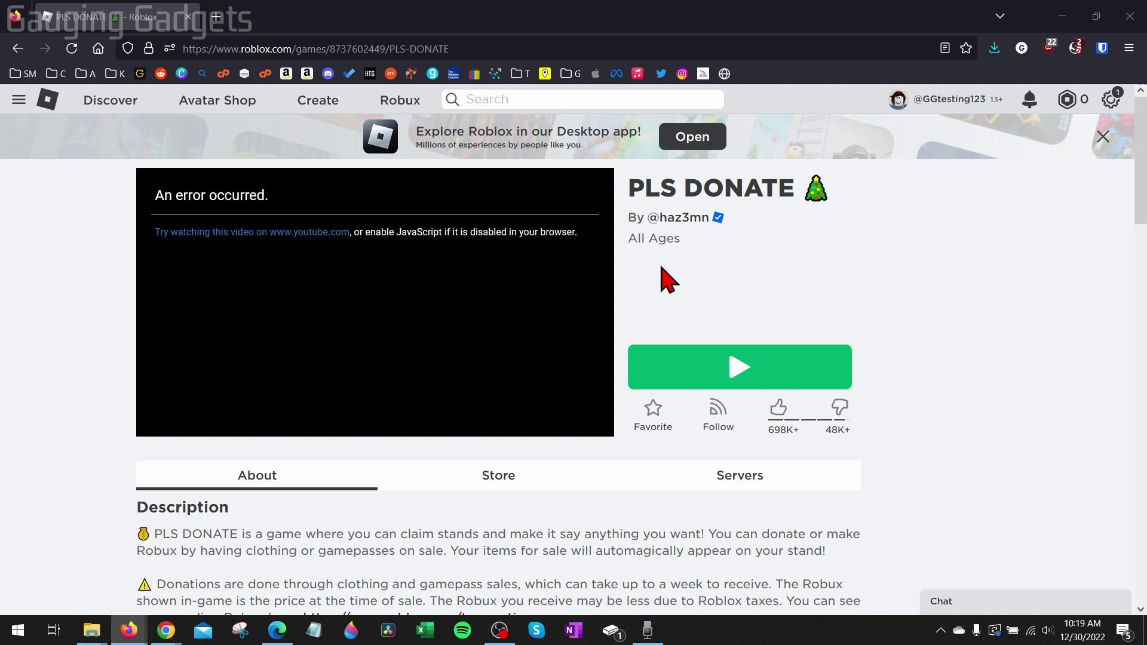
{"action": "left_click", "coordinate": [738, 370]}
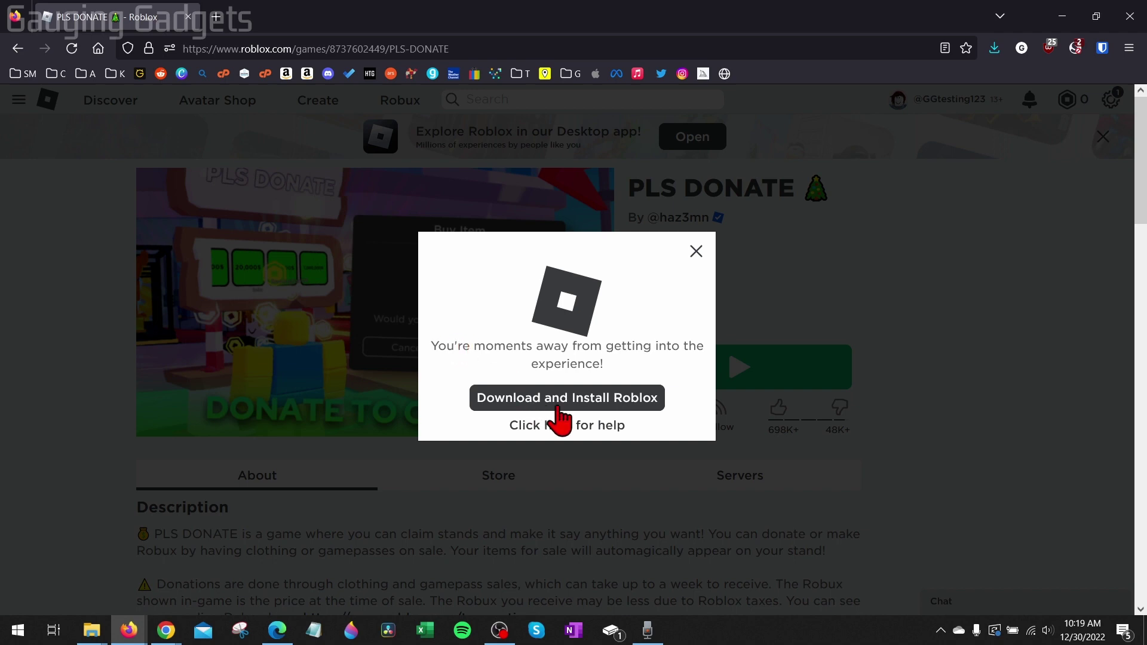
Download RobloxPlayerLauncher.exe, replacing the existing file, and run it from Firefox downloads.
{"action": "left_click", "coordinate": [578, 402]}
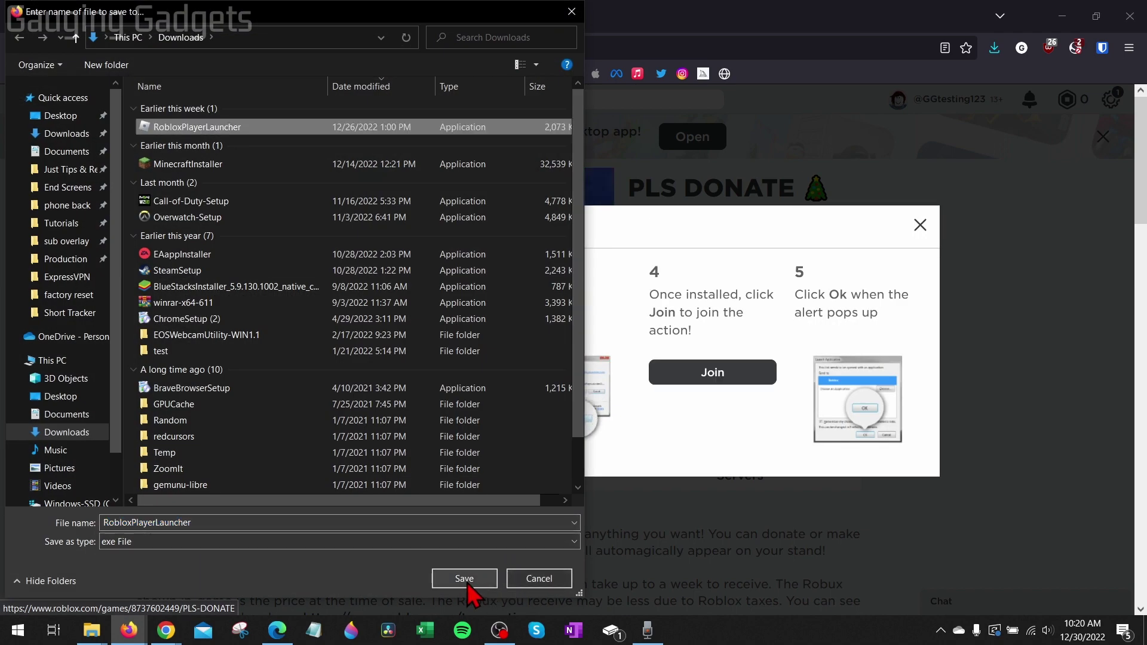
{"action": "left_click", "coordinate": [464, 579]}
{"action": "left_click", "coordinate": [607, 315]}
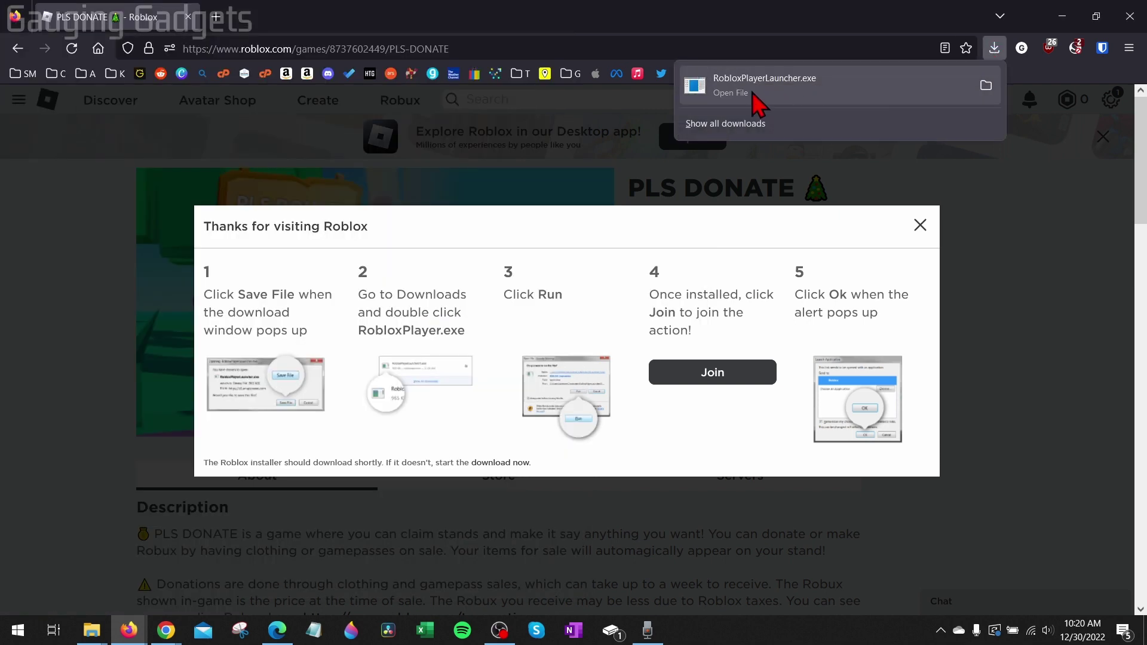
{"action": "left_click", "coordinate": [744, 90]}
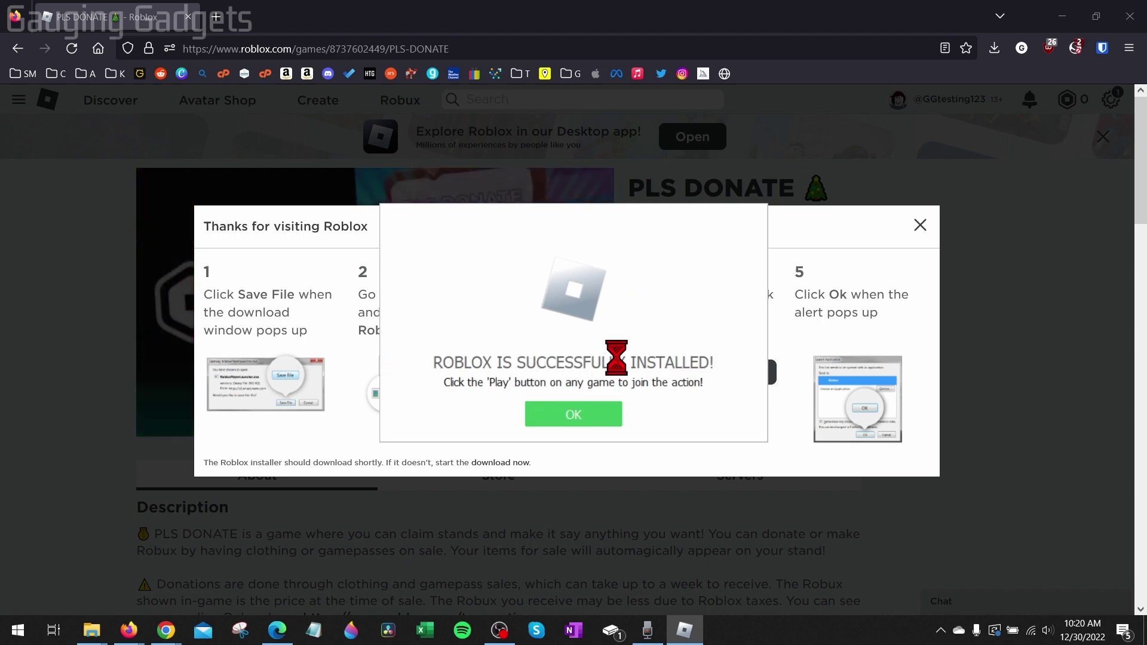
Dismiss the install success and 'Thanks for visiting Roblox' dialogs, then relaunch PLS DONATE.
{"action": "left_click", "coordinate": [573, 421]}
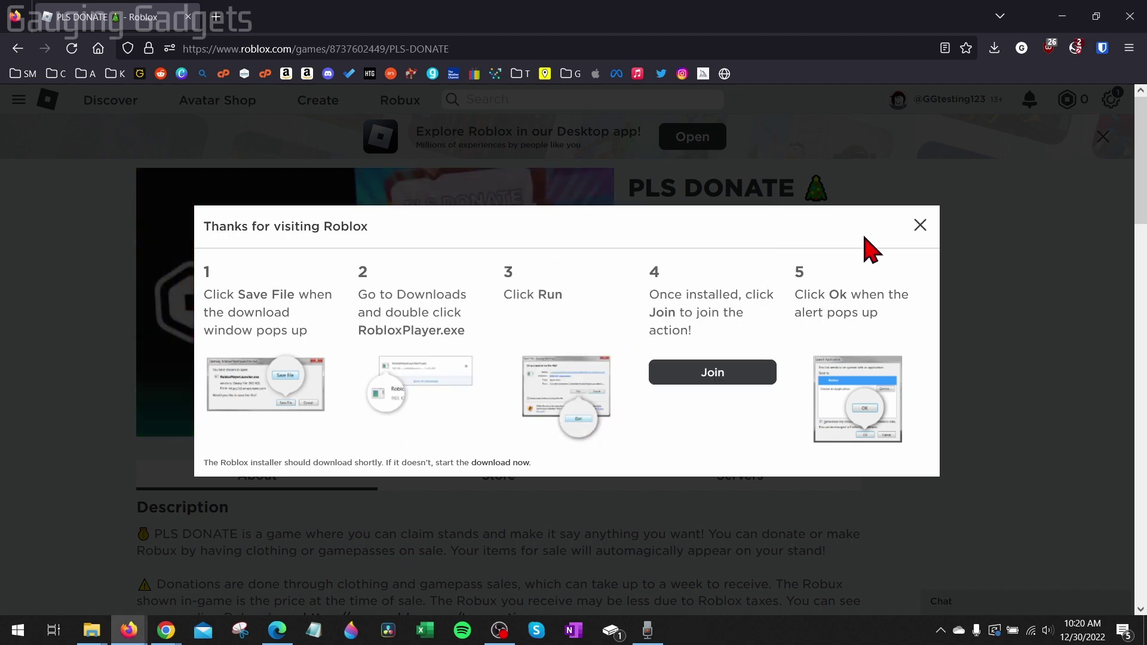
{"action": "left_click", "coordinate": [921, 225]}
{"action": "left_click", "coordinate": [743, 366]}
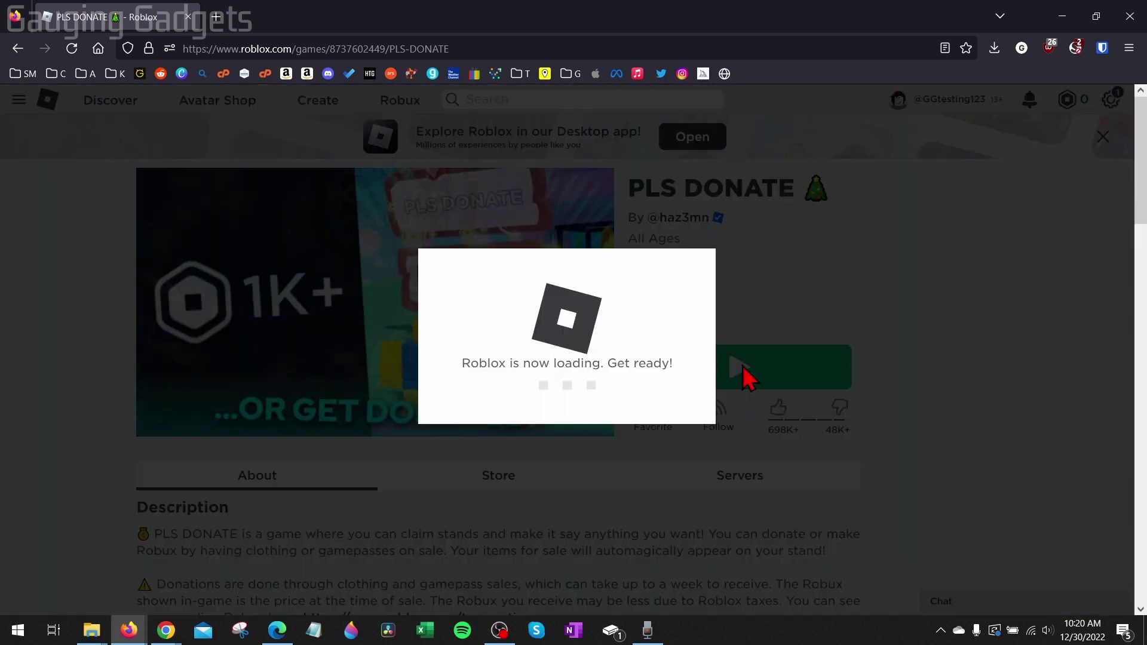